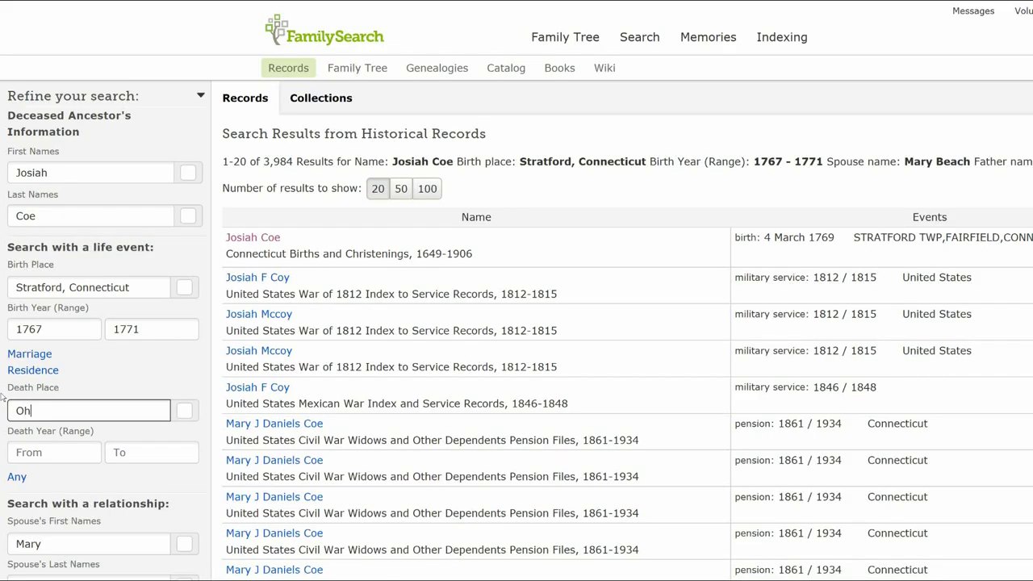
Filter the FamilySearch search to death place Ohio, death years 1846 to 1846, and rerun it
text(io)
click(2, 395)
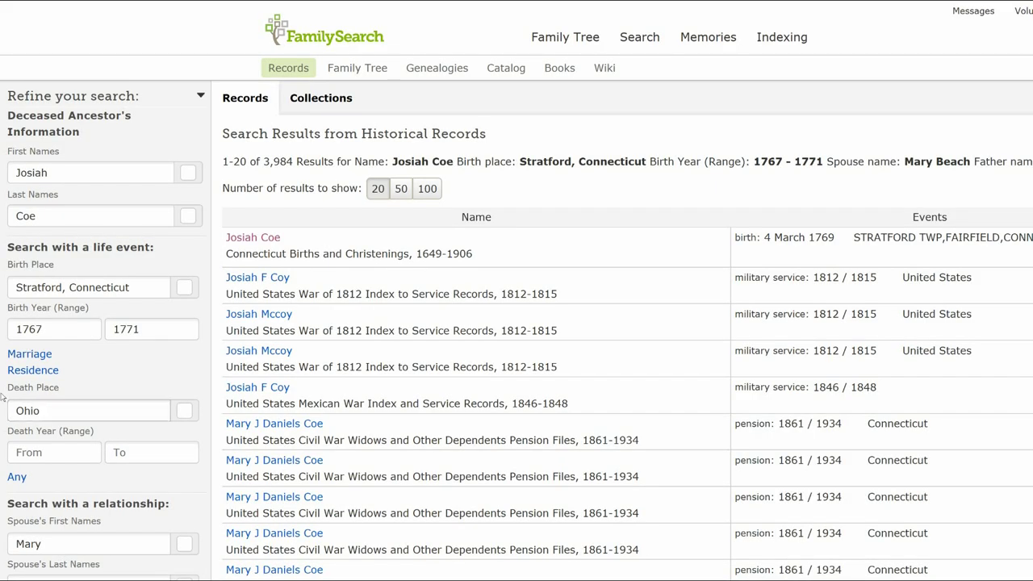
click(54, 452)
text(1846)
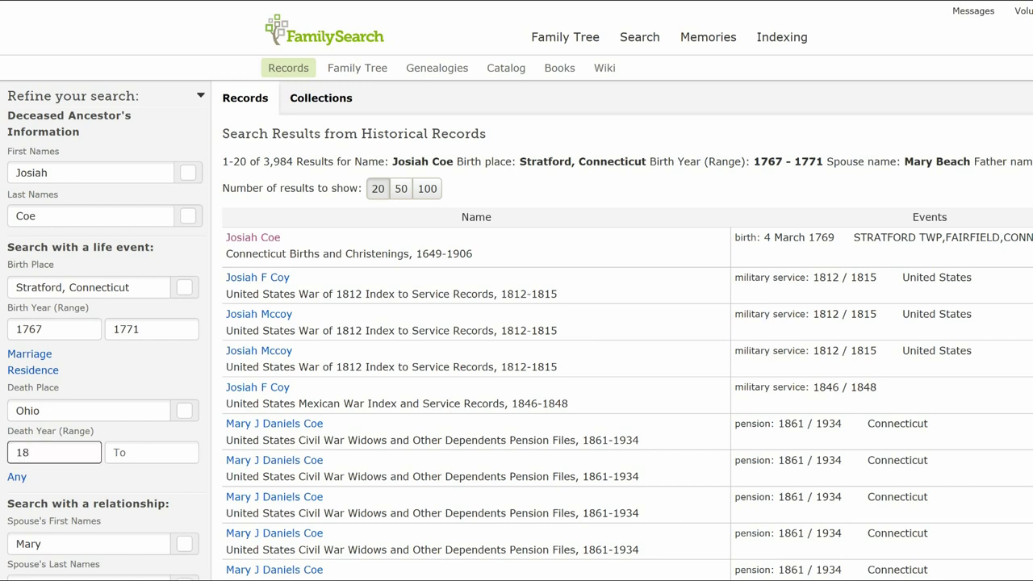
click(151, 452)
text(1846)
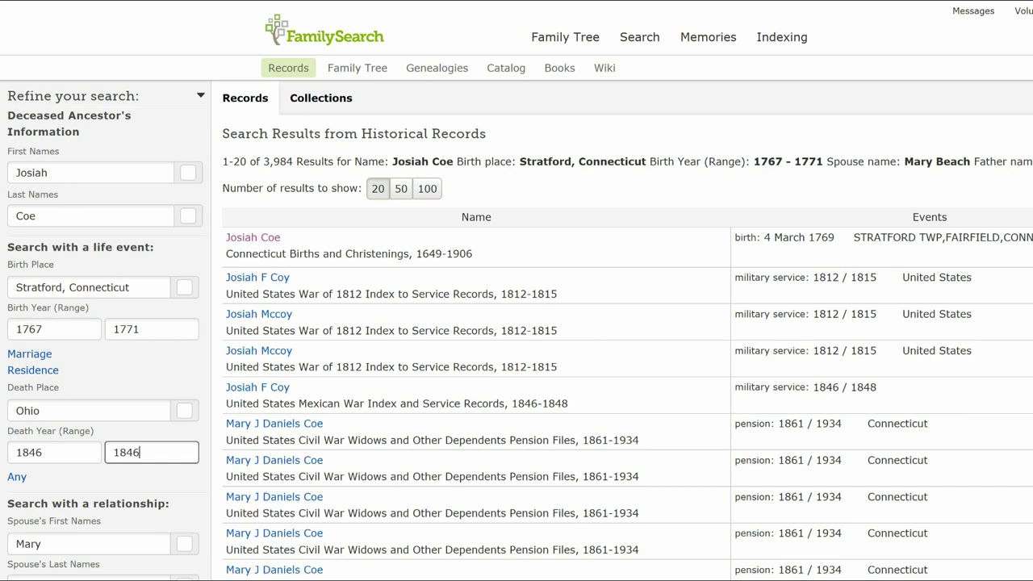
scroll(37, 207, down, 10)
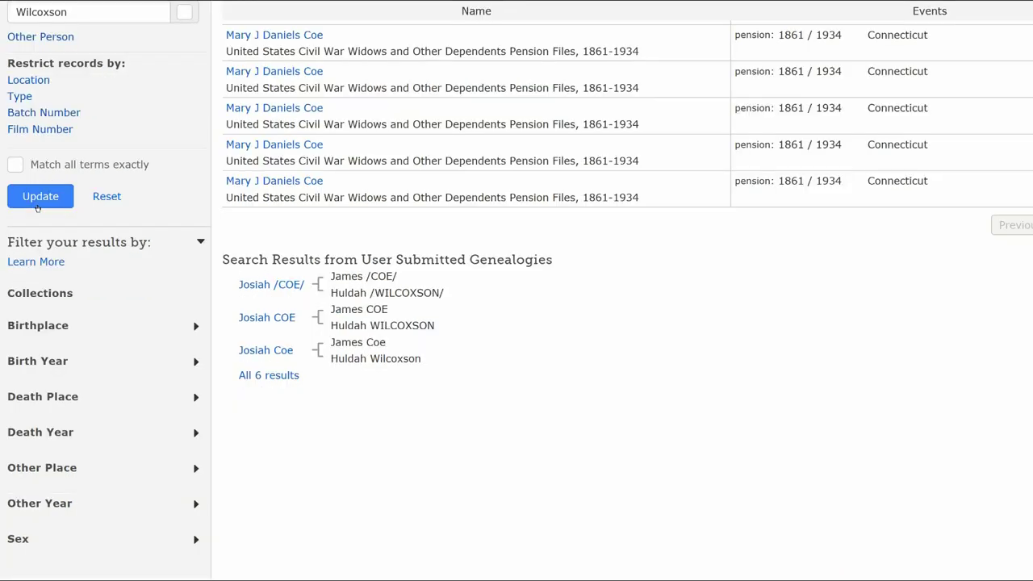
click(39, 202)
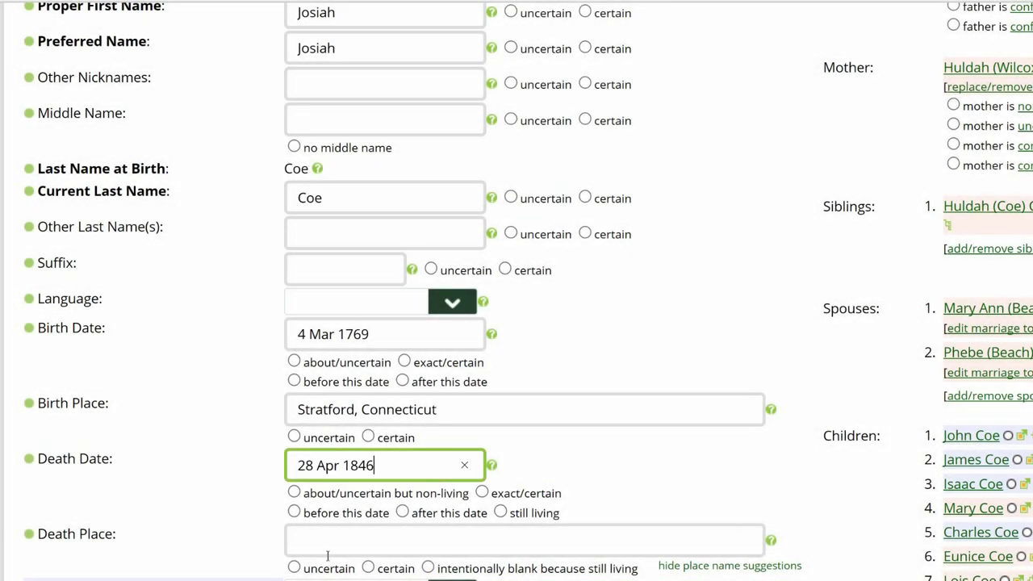
Mark death date 28 Apr 1846 as exact and death place Nelsonville, Ohio, USA as certain
click(481, 492)
key(Tab)
text(Nelsonville, Ohio, USA)
click(368, 568)
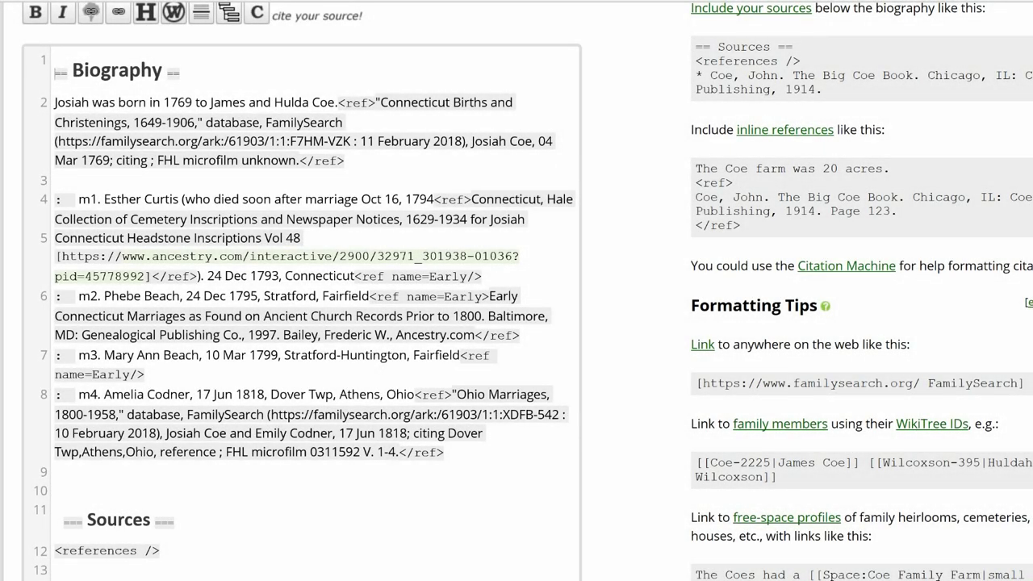
Add 'Josiah died 28 Apr, 1846 in Nelsonville, Ohio.' citing the SAR application, plus the burial sentence with a ref
click(84, 494)
text(Josiah died 28 Apr, 1846 in Nelsonville, Ohio.)
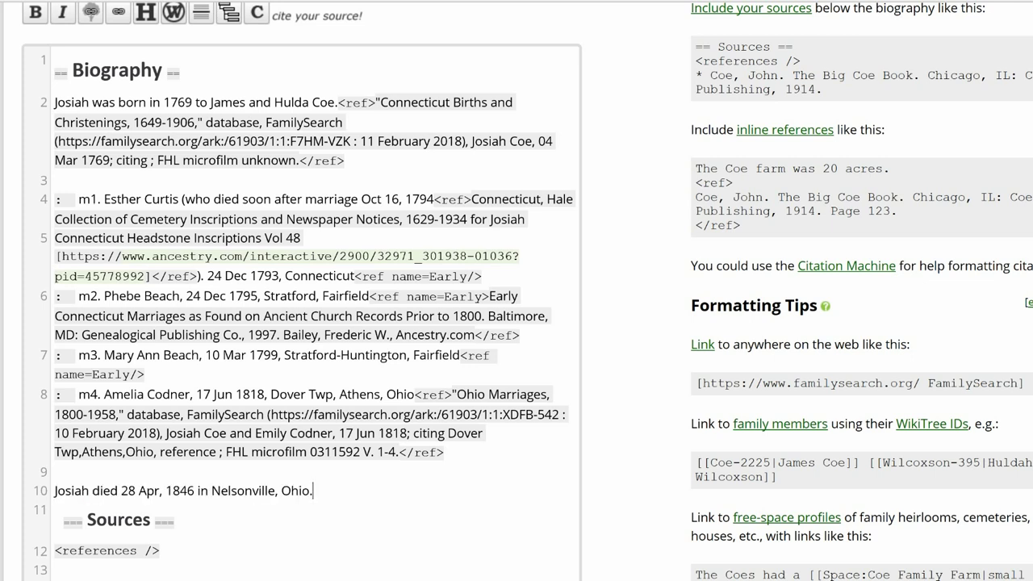
click(317, 492)
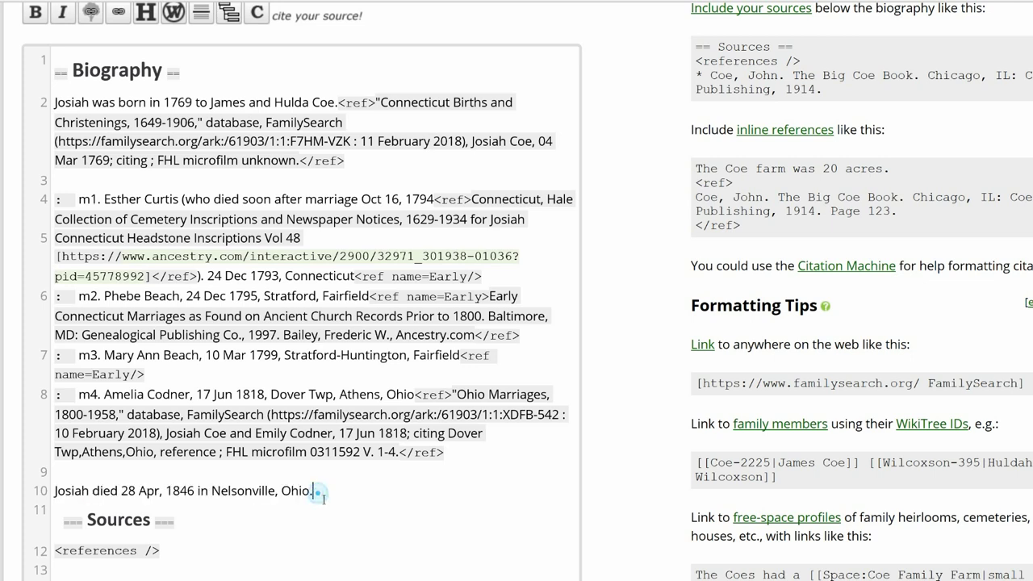
click(337, 17)
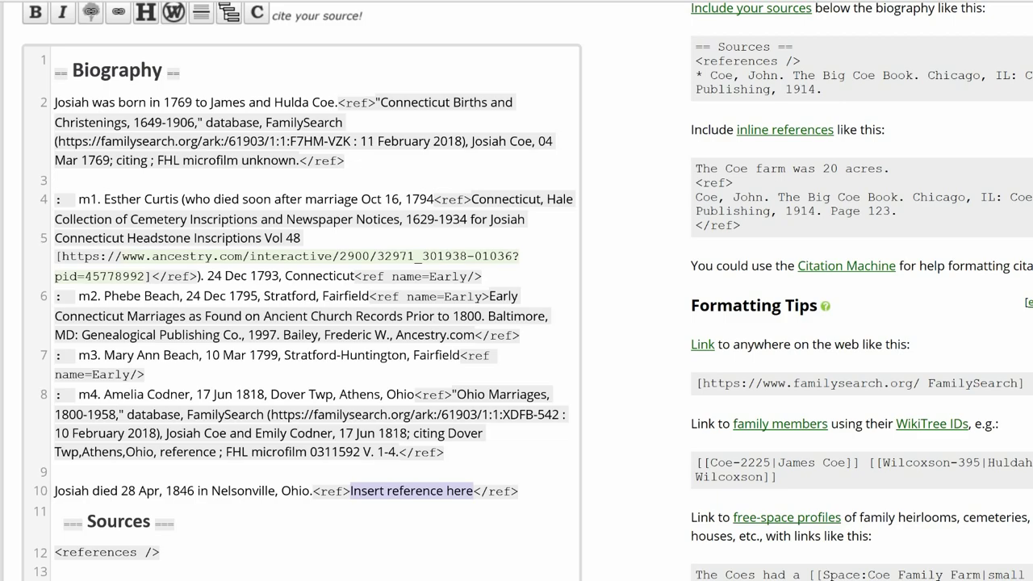
key(ctrl+v)
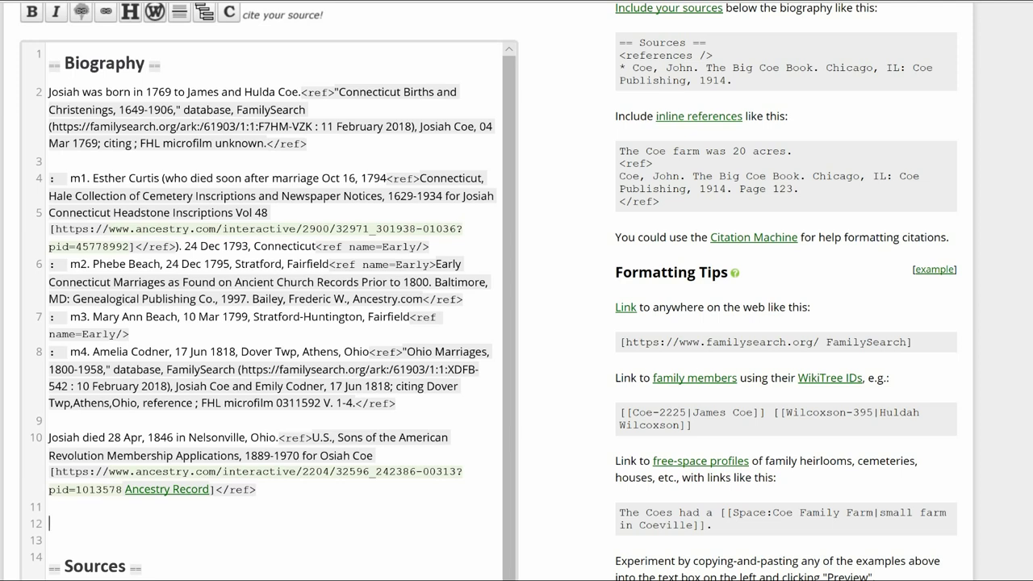
text(He is buried at West State Street Cemetery, Athens, Athens County, Ohio.)
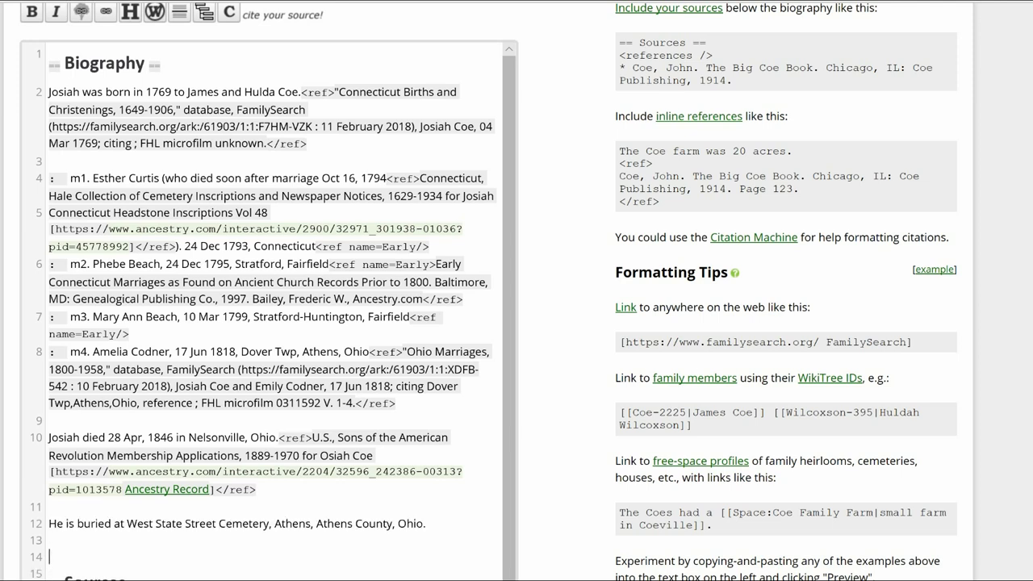
click(230, 13)
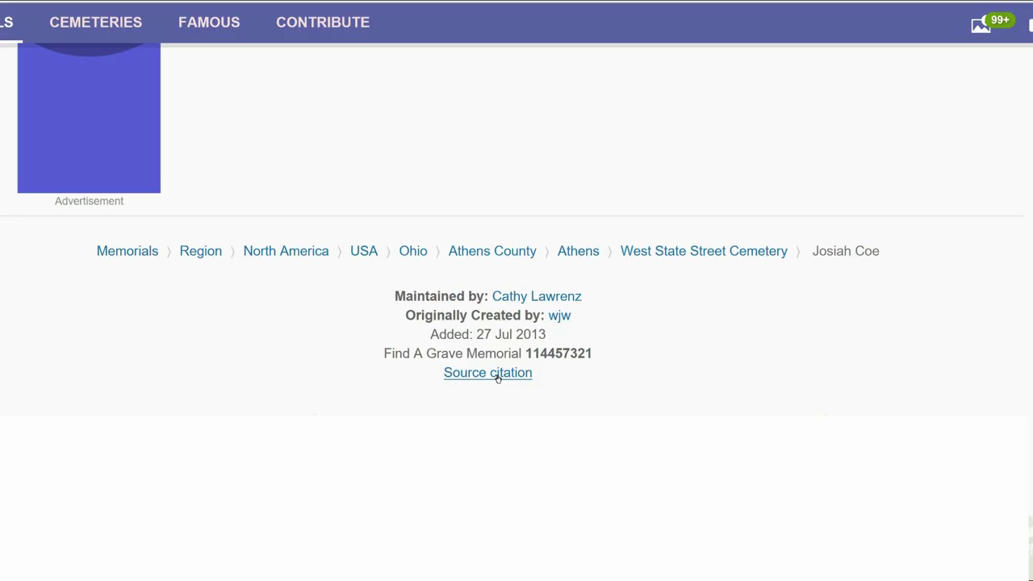
Use the Find a Grave citation without its findagrave.com address, and remove the See Also link
click(496, 375)
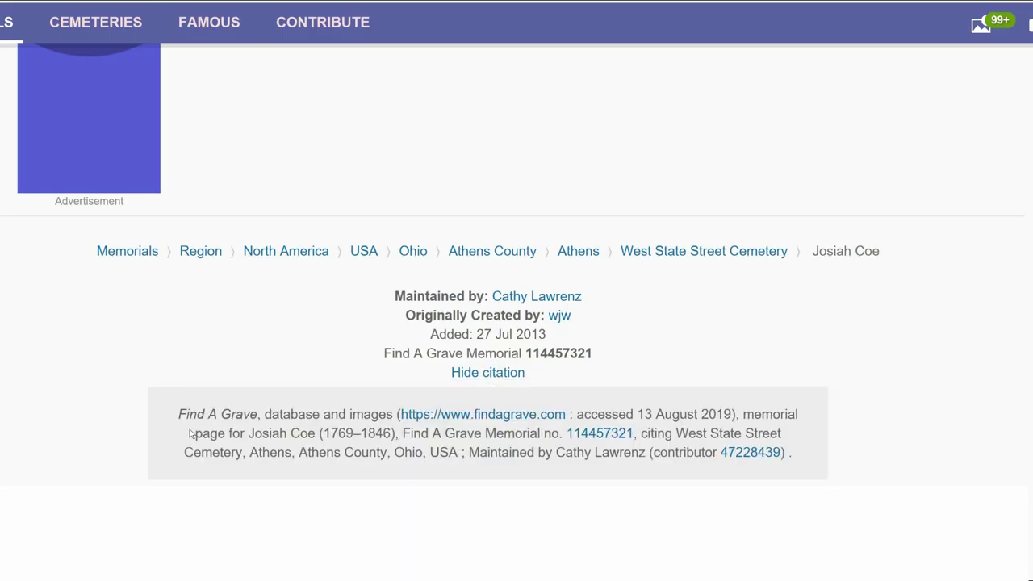
drag(179, 414, 793, 470)
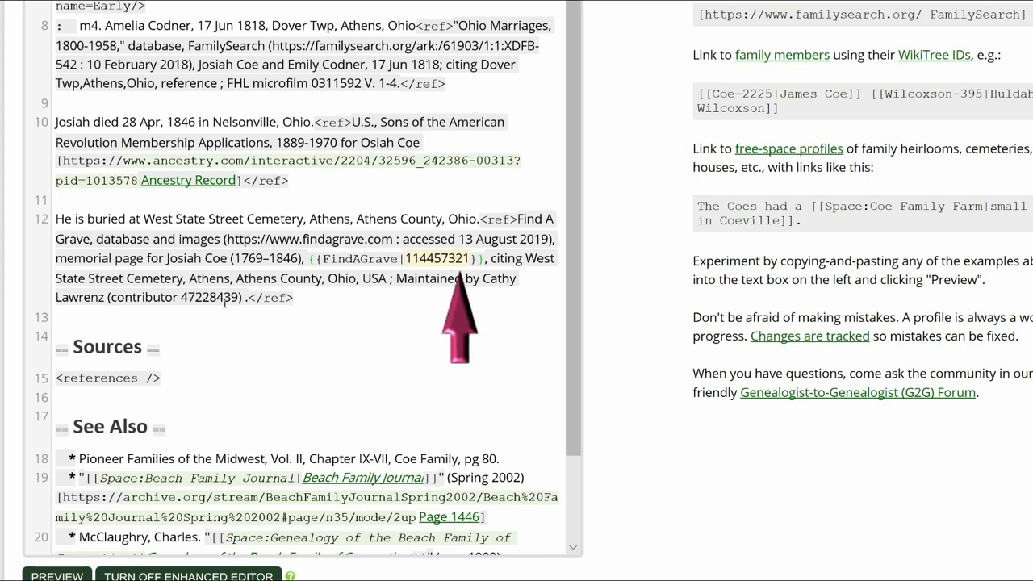
drag(227, 240, 401, 246)
key(Delete)
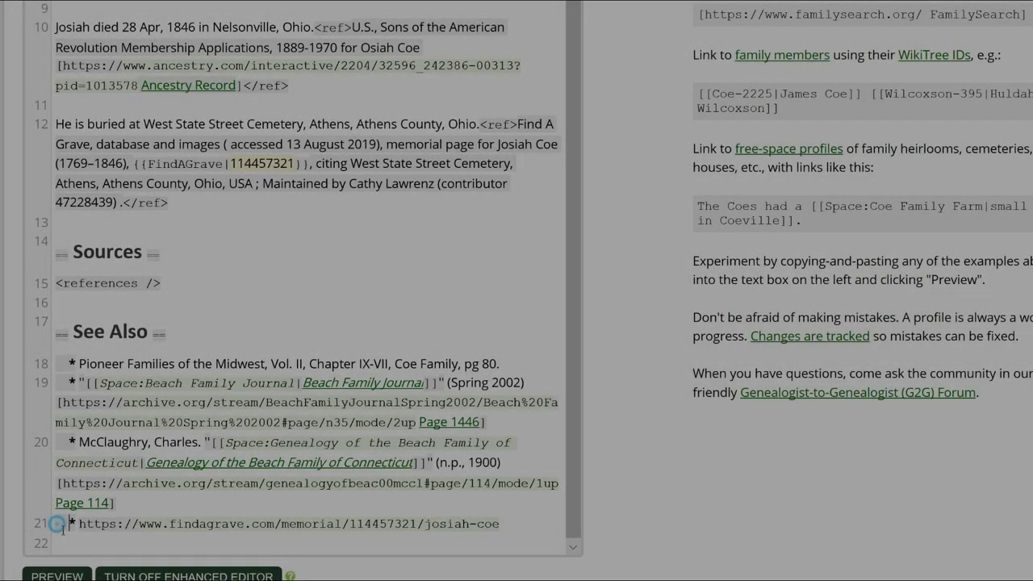
drag(63, 525, 512, 529)
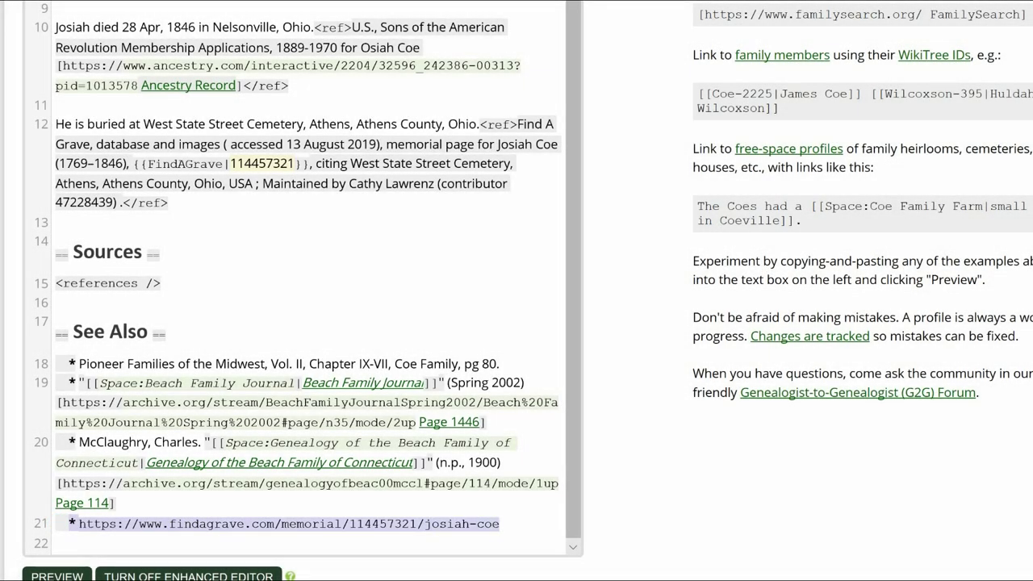
key(Delete)
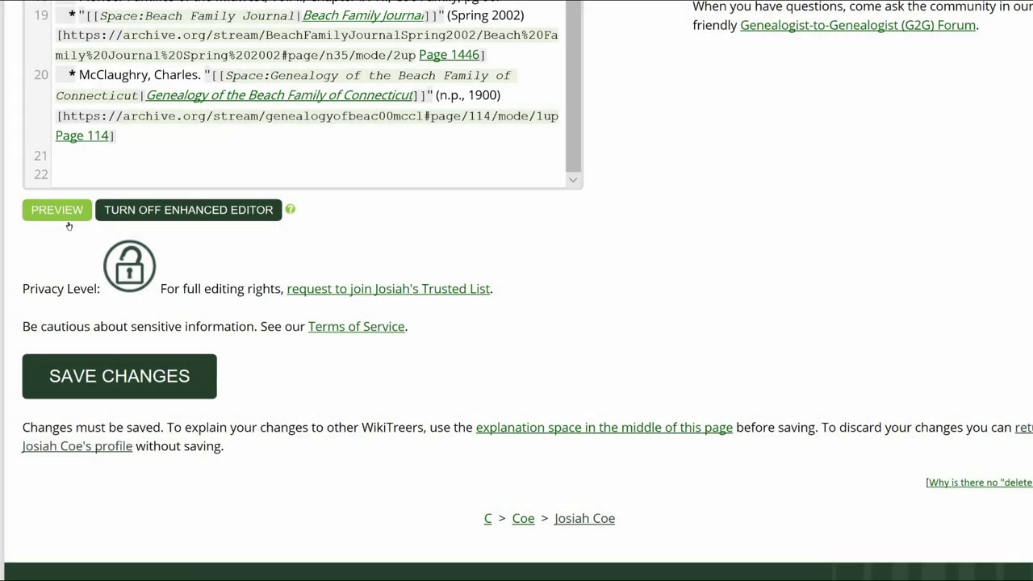
Preview the biography and check that the death and burial sentences show sources 5 and 6
click(61, 215)
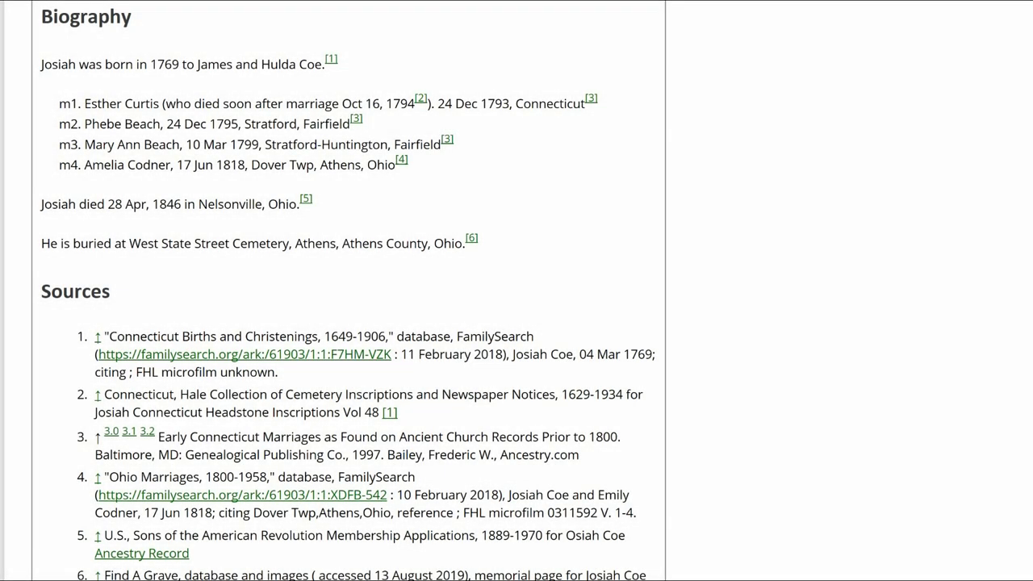
scroll(347, 295, down, 5)
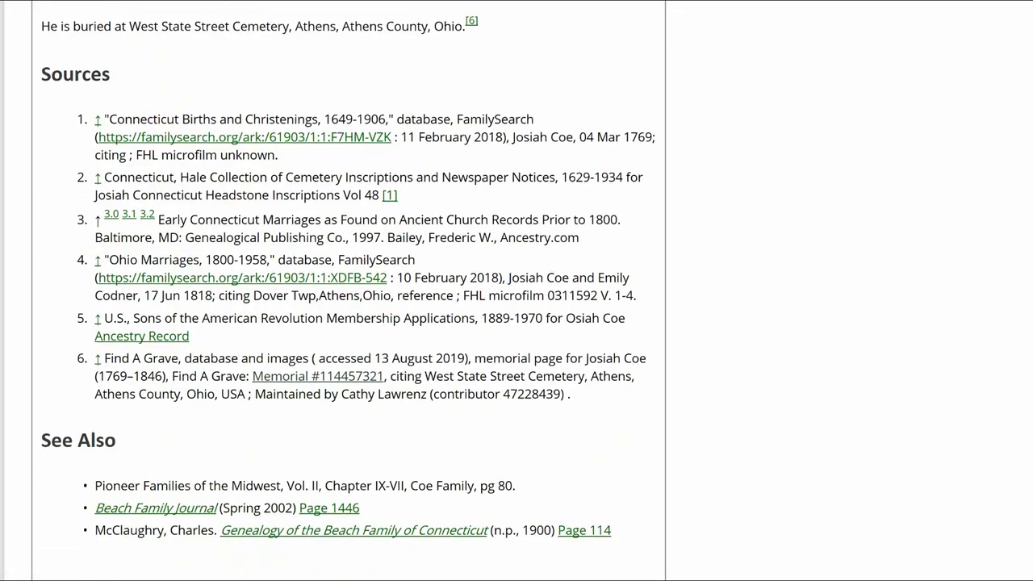
scroll(347, 295, down, 1)
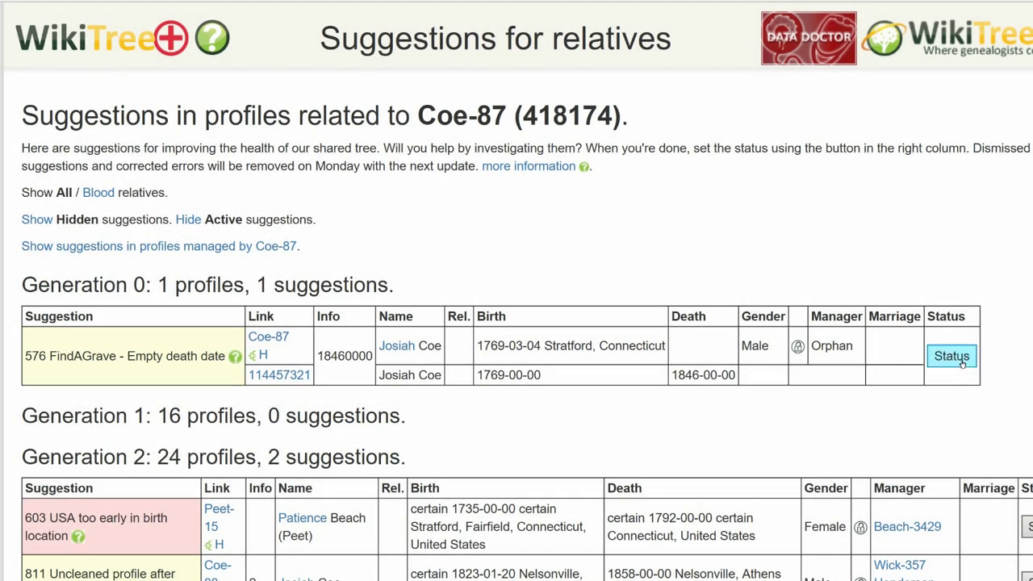
Set suggestion 576 to Corrected with the comment 'added death date and source'
click(952, 356)
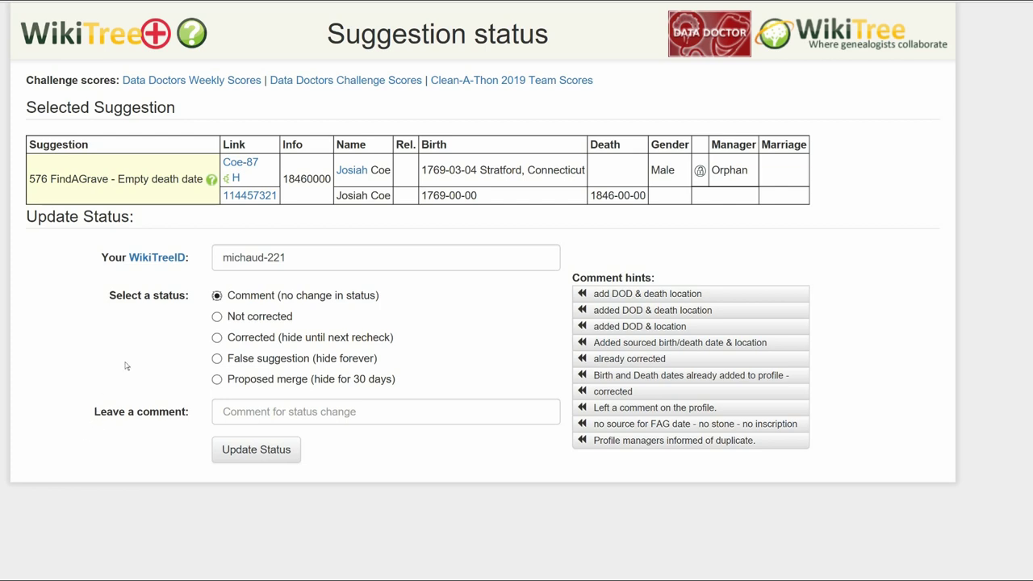
click(217, 337)
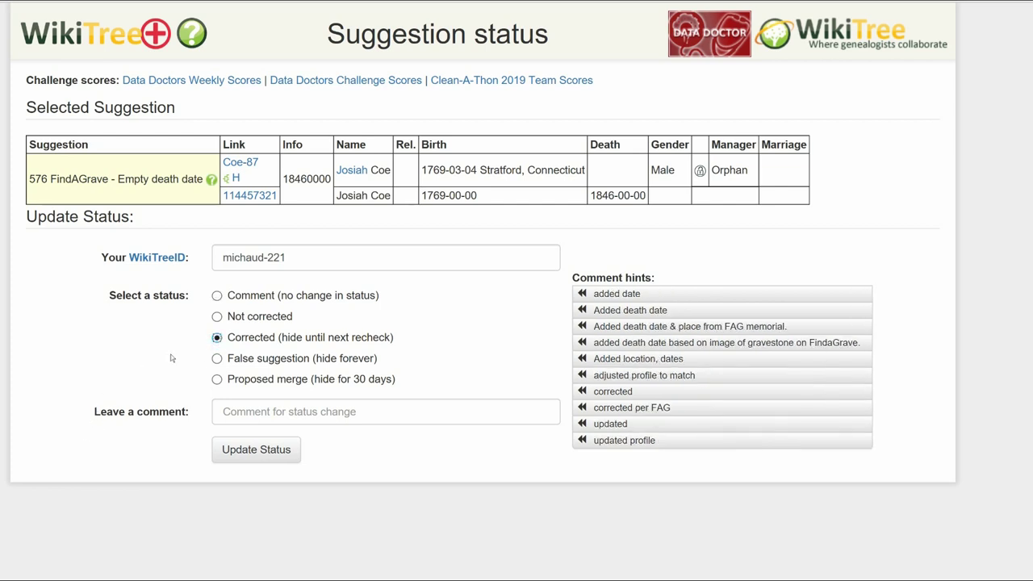
click(247, 412)
text(added death date and source)
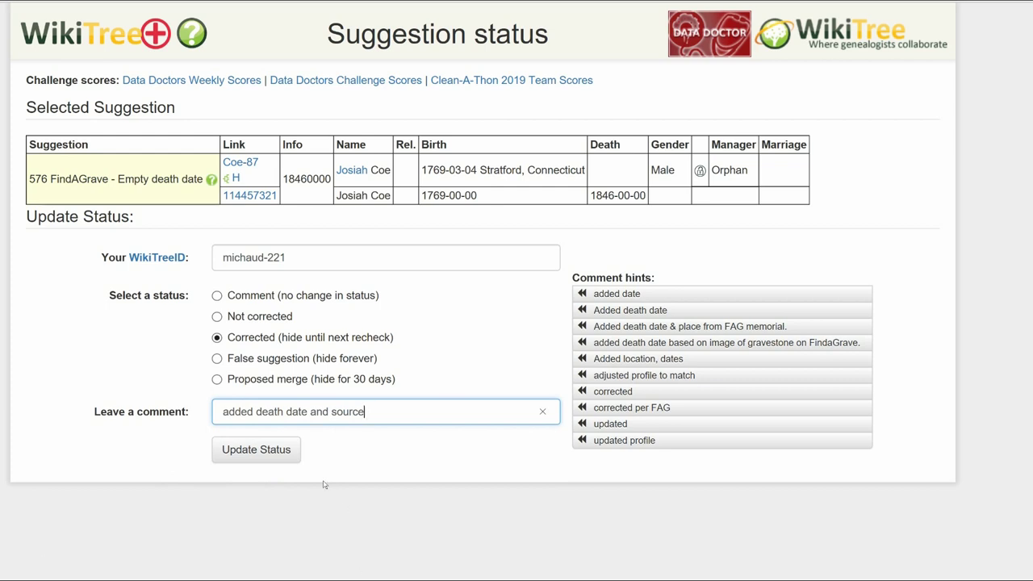
click(286, 454)
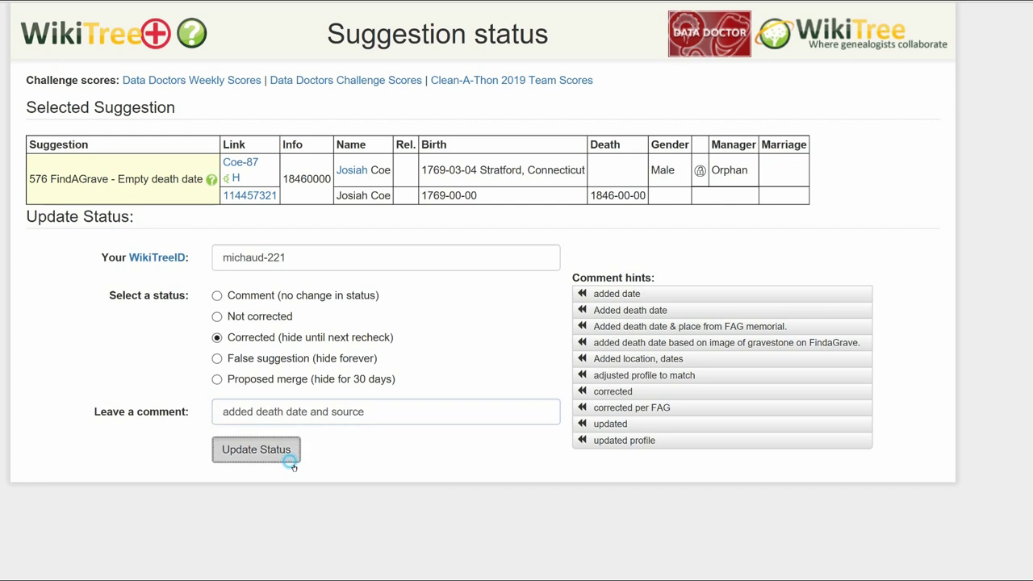